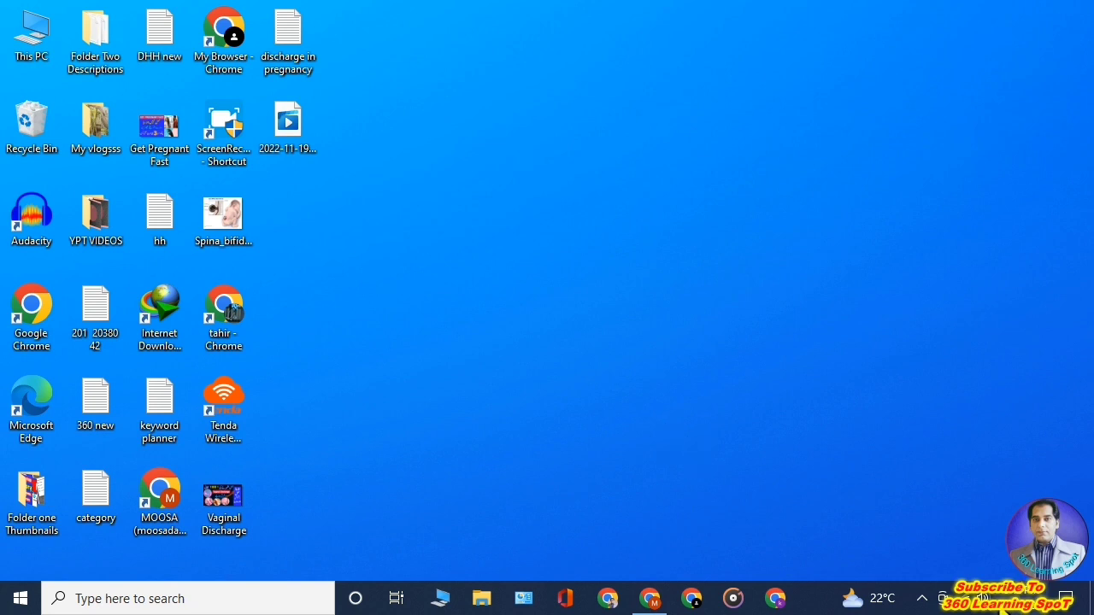
- Restore the Chrome window showing the YouTube home page and open the profile account menu
left_click(922, 598)
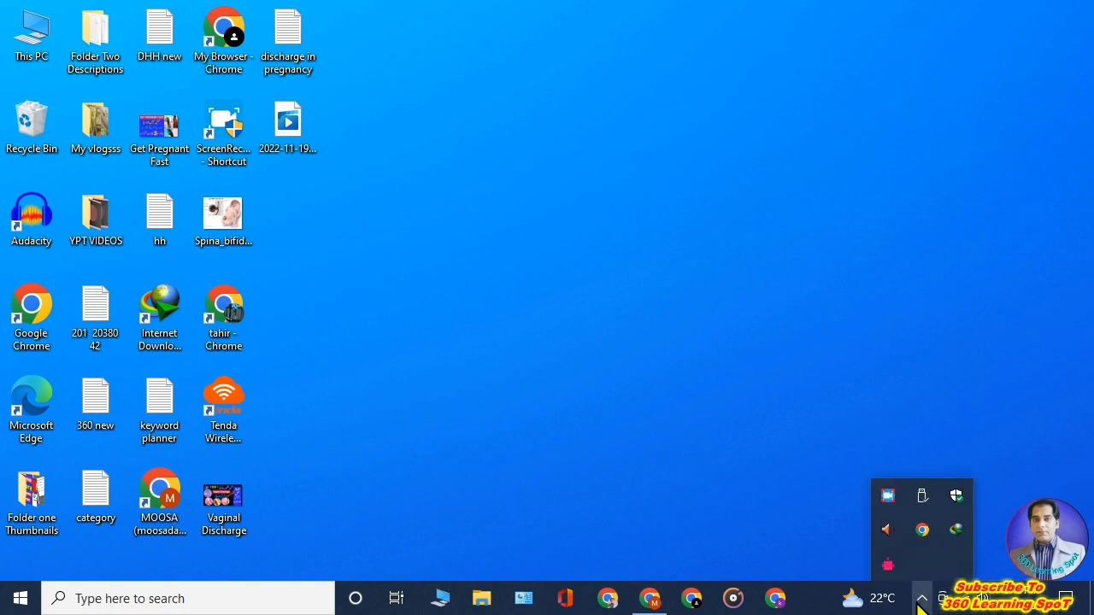
left_click(921, 598)
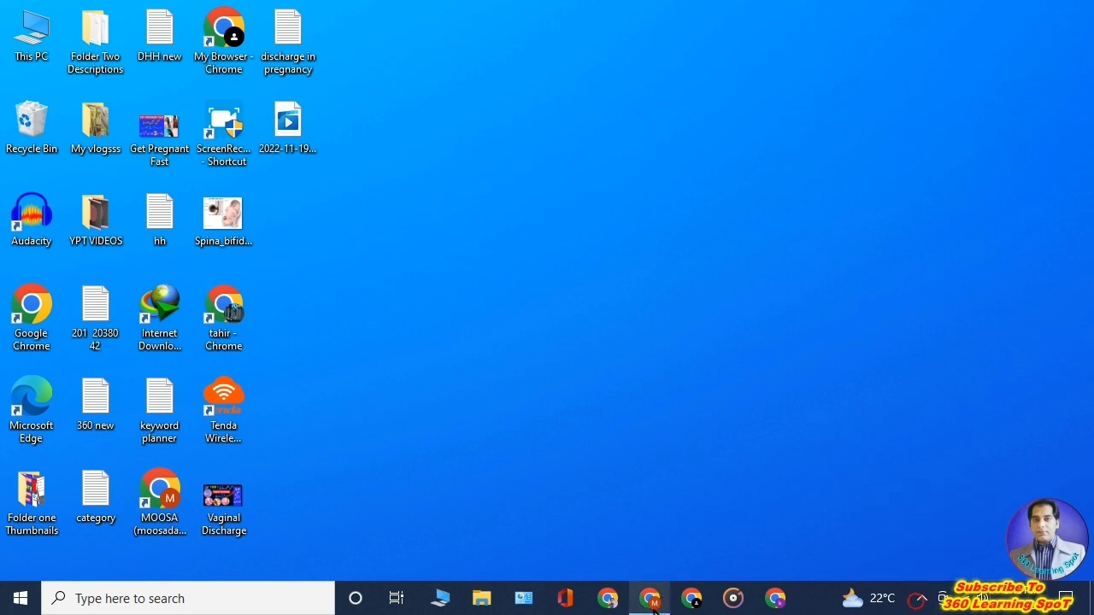
left_click(650, 522)
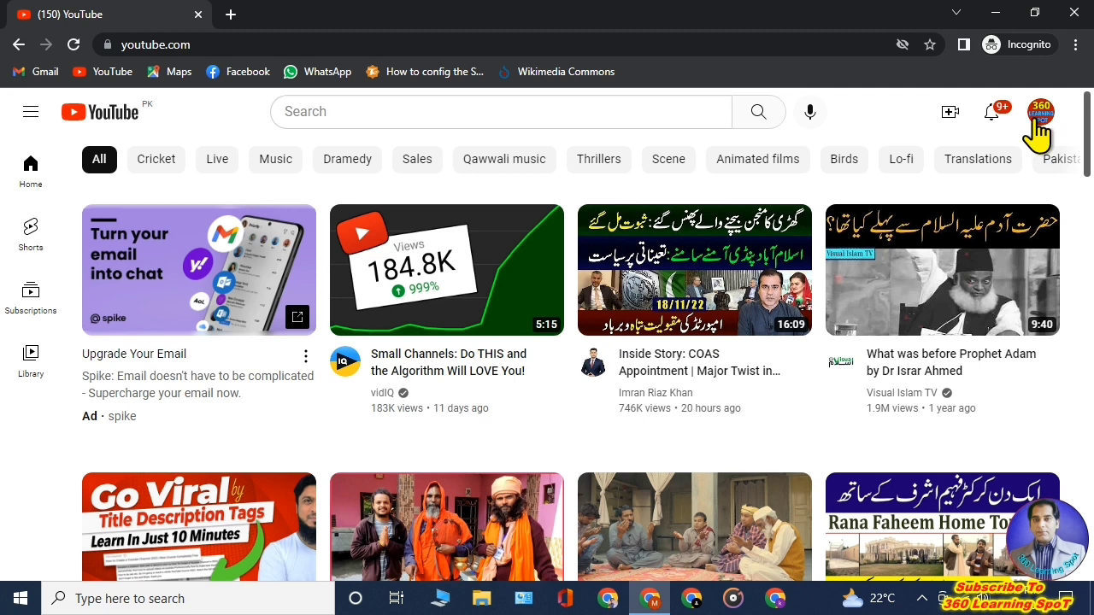
left_click(1041, 118)
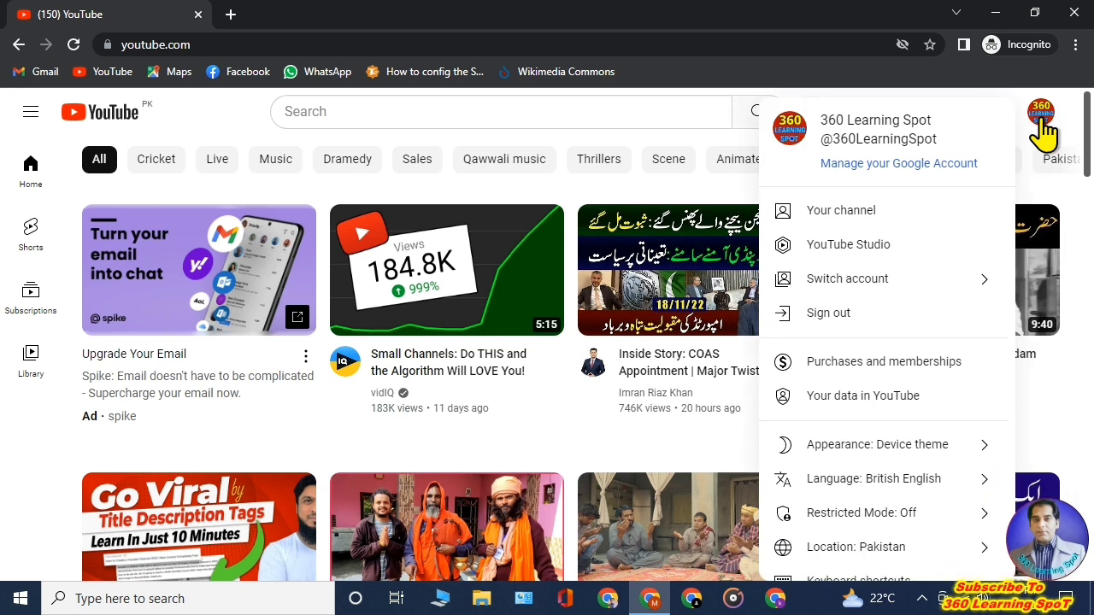
left_click(856, 246)
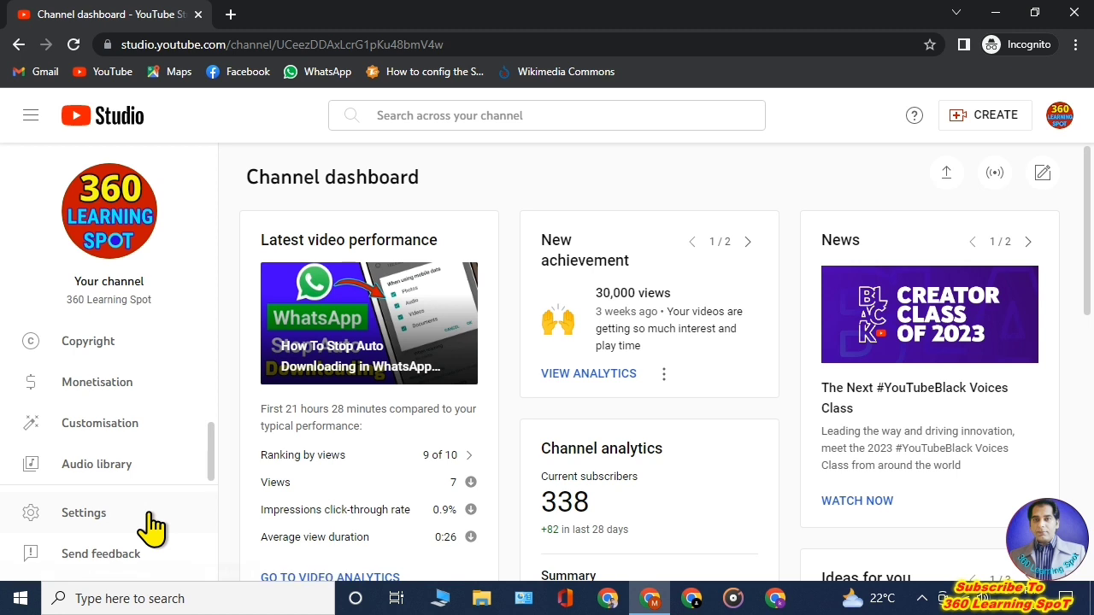
left_click(83, 517)
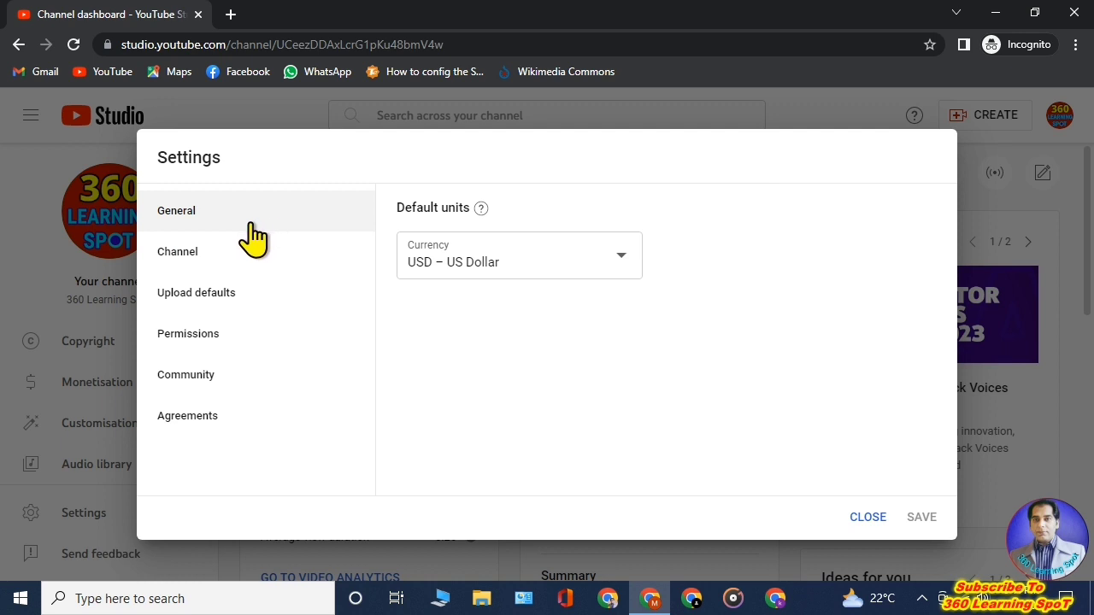
- Set the Upload defaults advanced category to How-to and style and save the settings
left_click(205, 303)
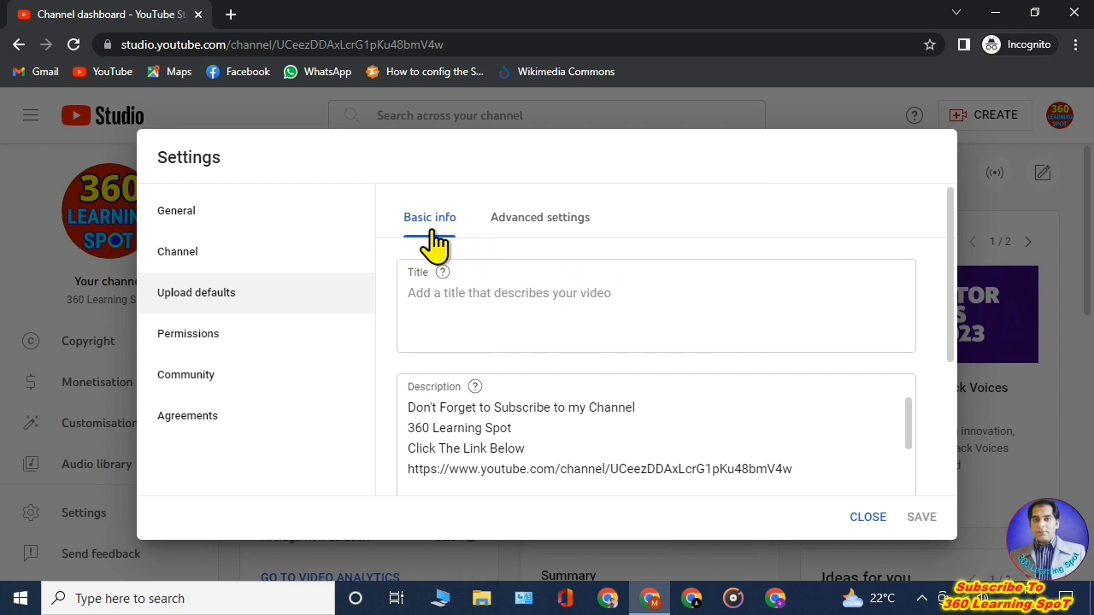
left_click(537, 227)
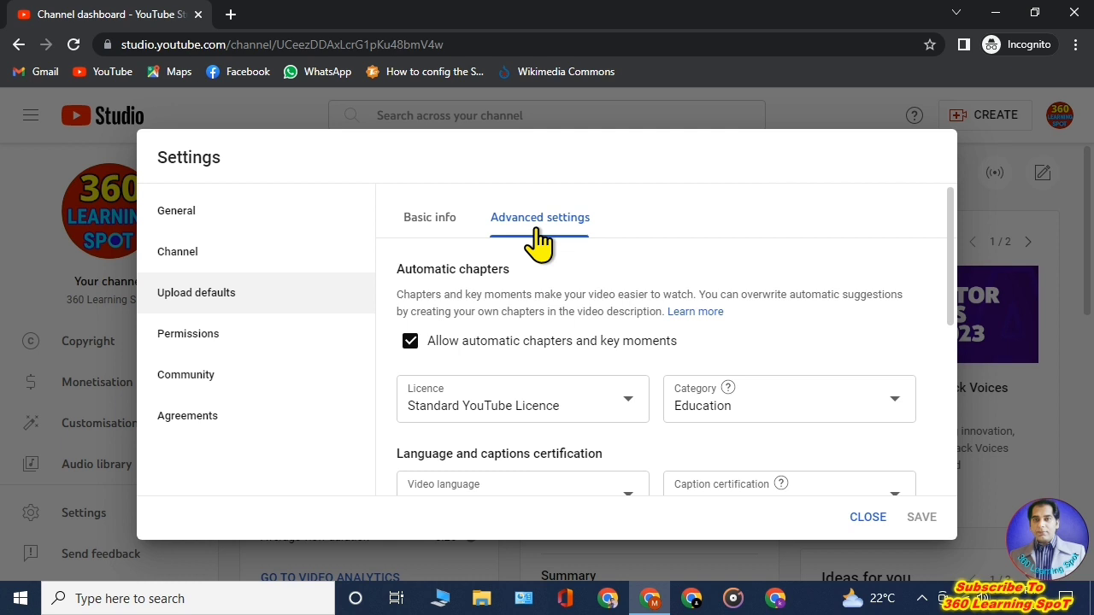
left_click(895, 401)
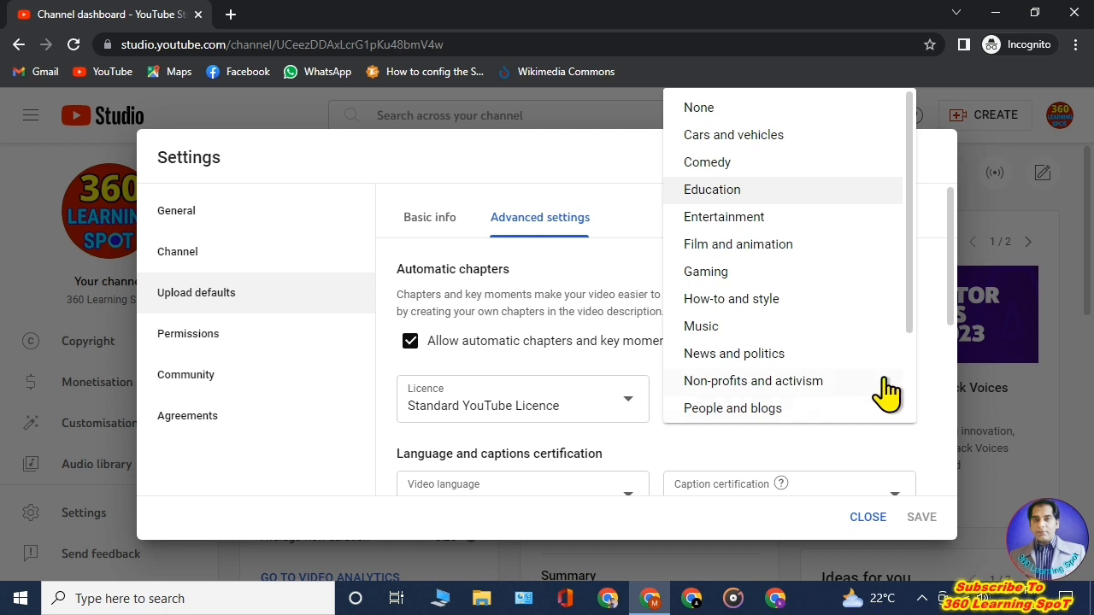
left_click(750, 299)
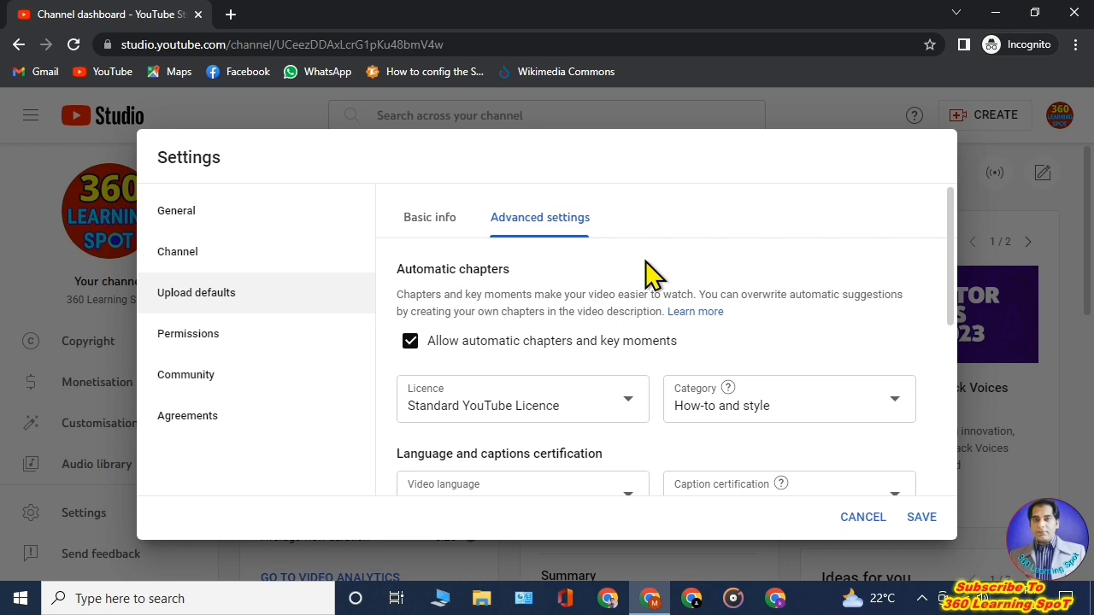
left_click(935, 525)
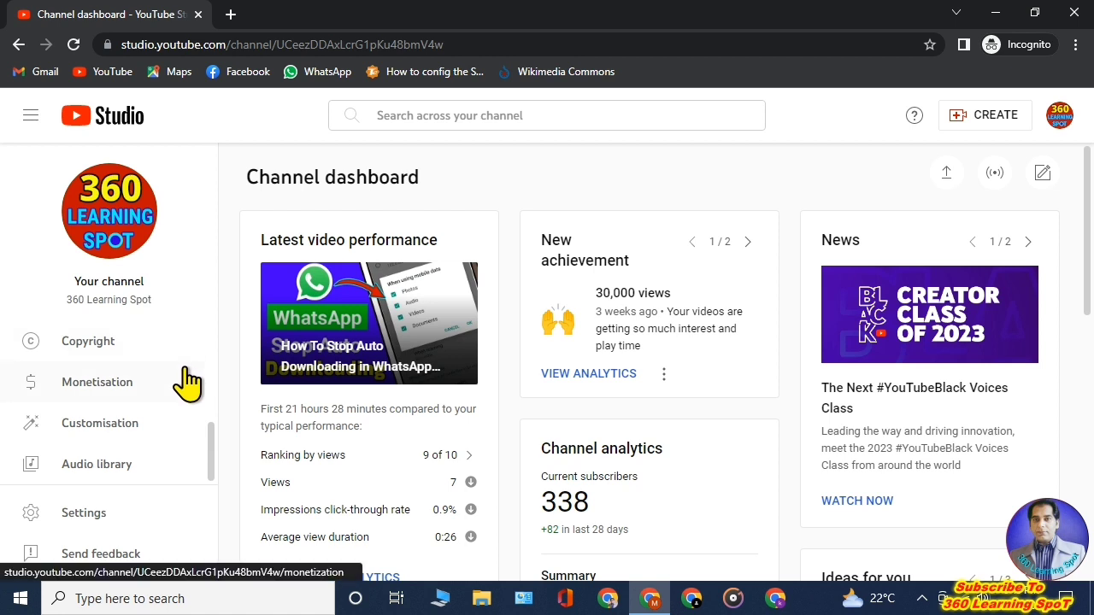
- Open the Content page and scroll the Videos list to the Recover Deleted Videos row
scroll(189, 384, "up", 2)
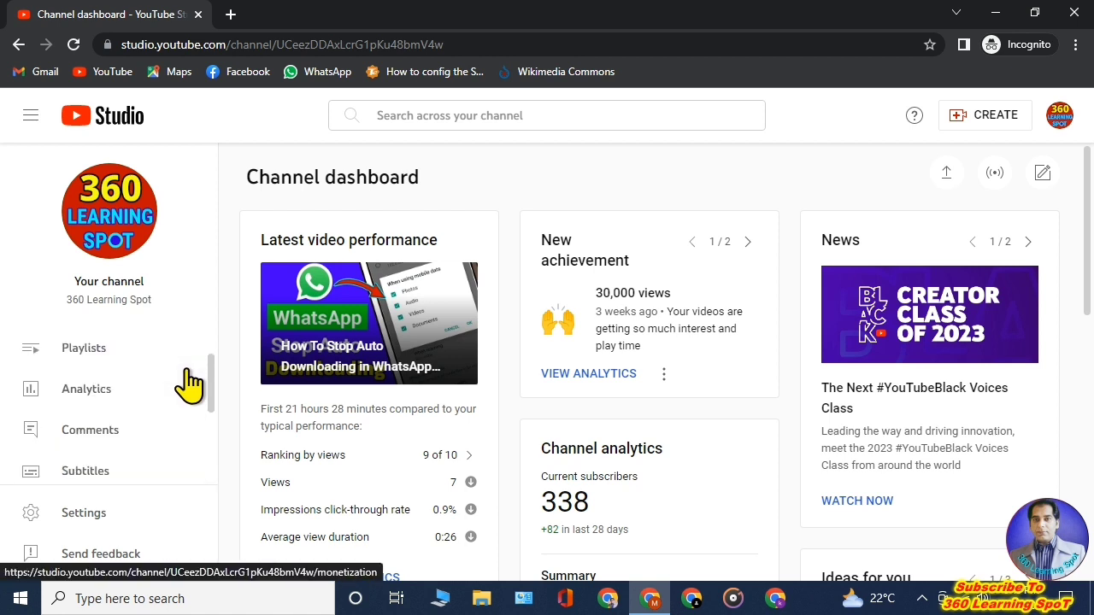
scroll(188, 385, "up", 2)
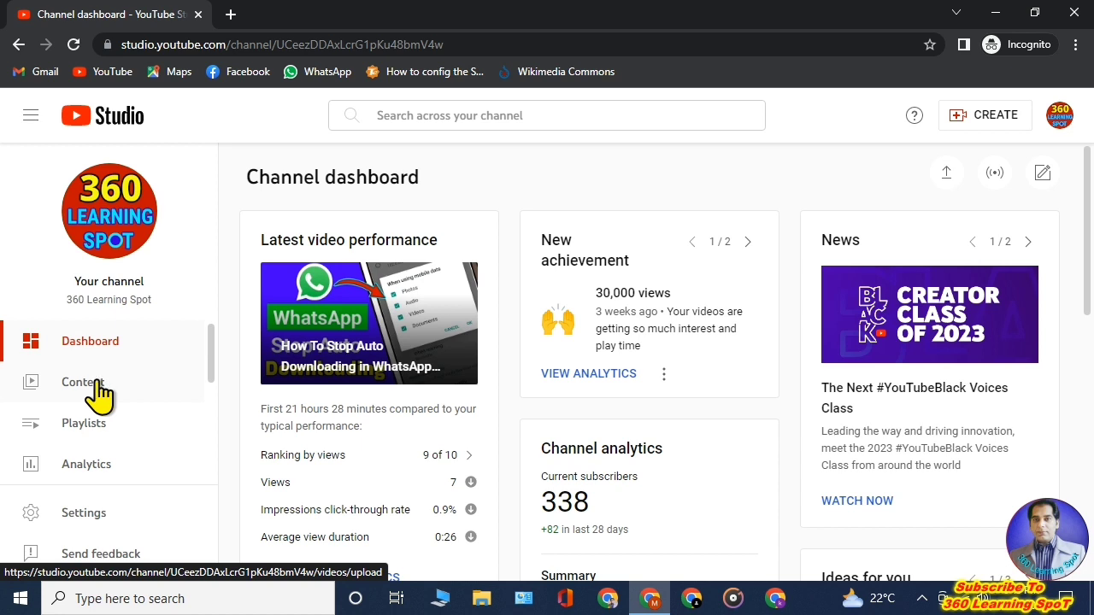
left_click(90, 389)
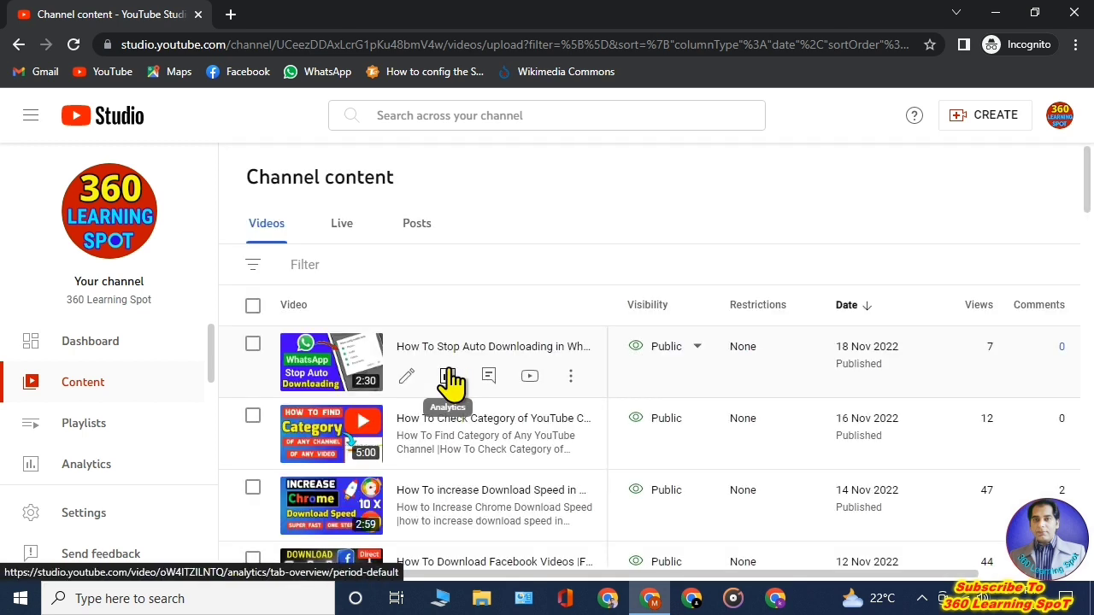
left_click(650, 389)
scroll(650, 389, "down", 5)
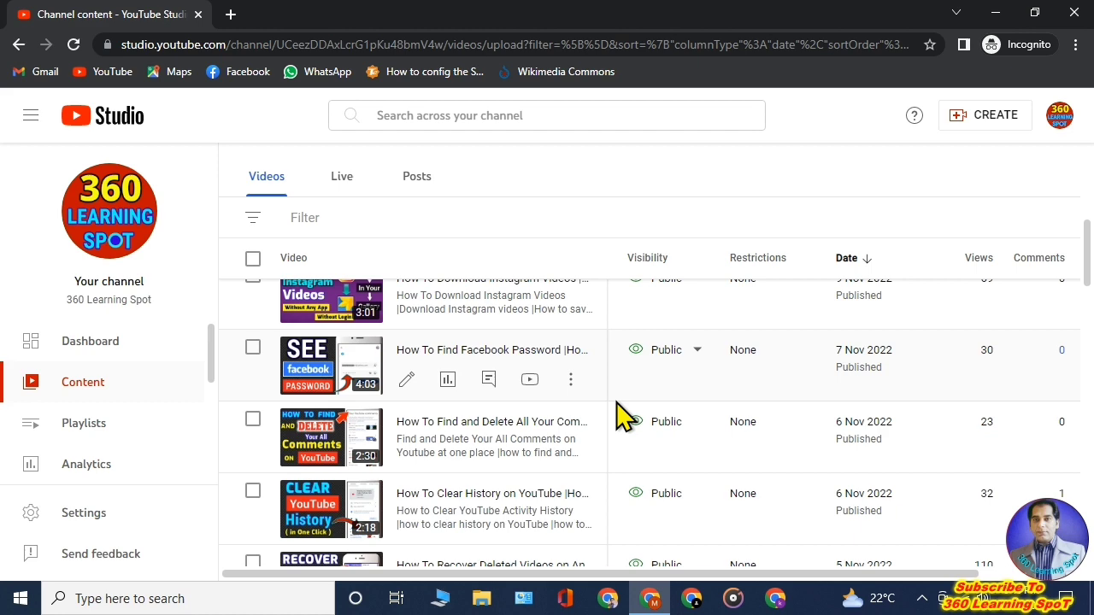
scroll(624, 417, "down", 2)
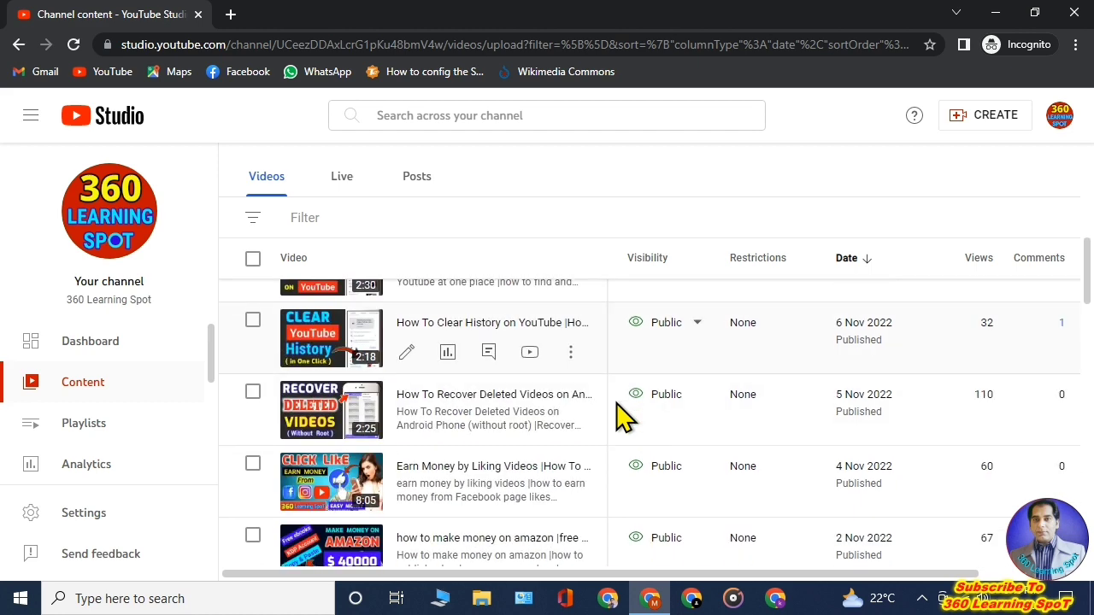
scroll(624, 417, "down", 1)
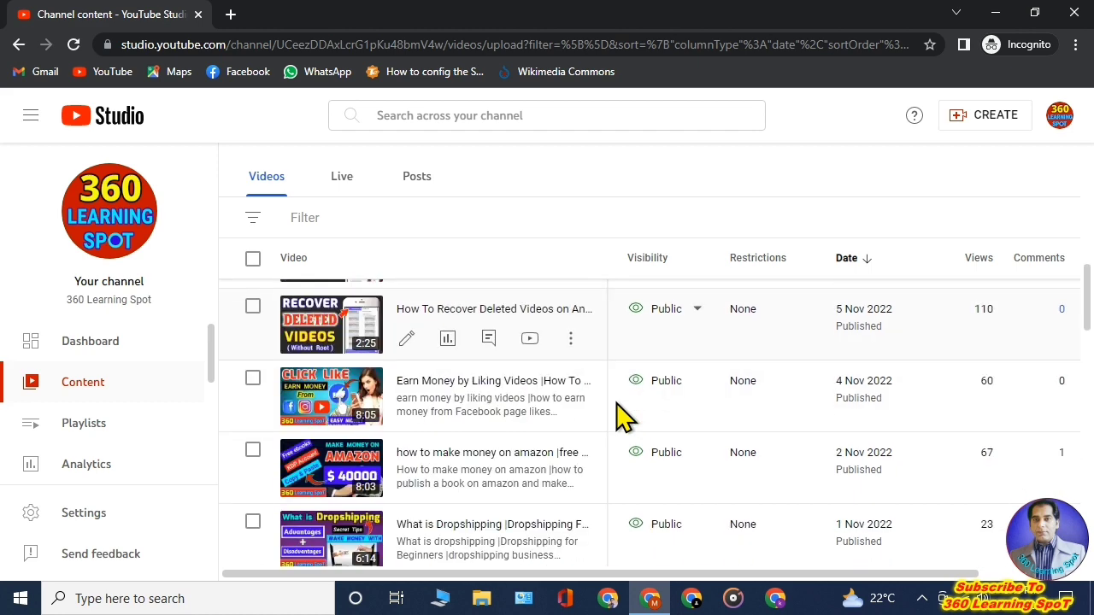
scroll(625, 417, "up", 1)
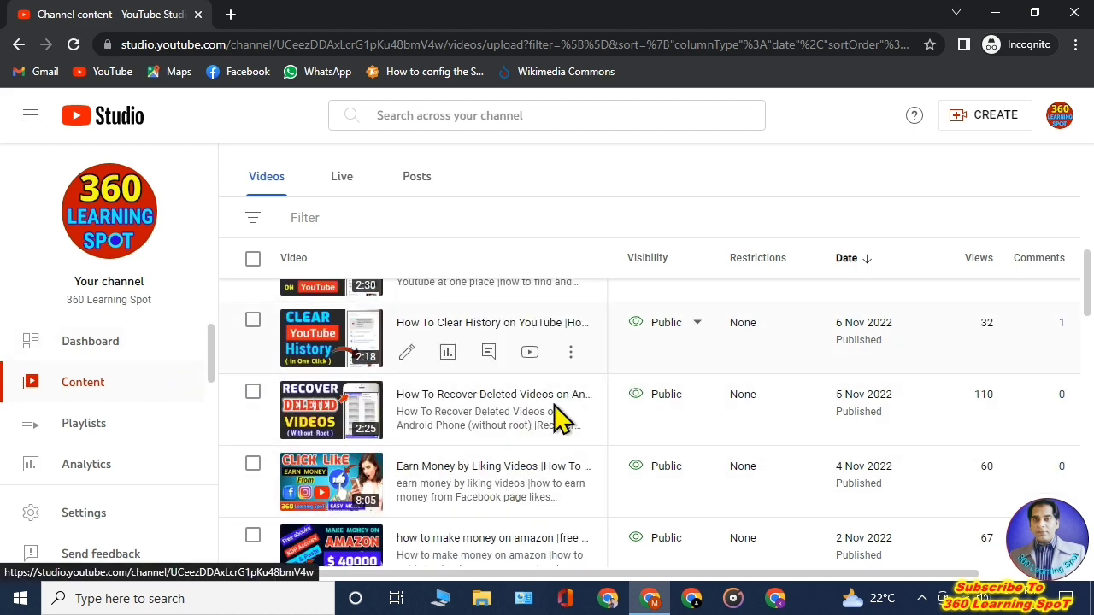
- In the recover-deleted-videos video's details, change its category from Education to How-to and style
left_click(419, 404)
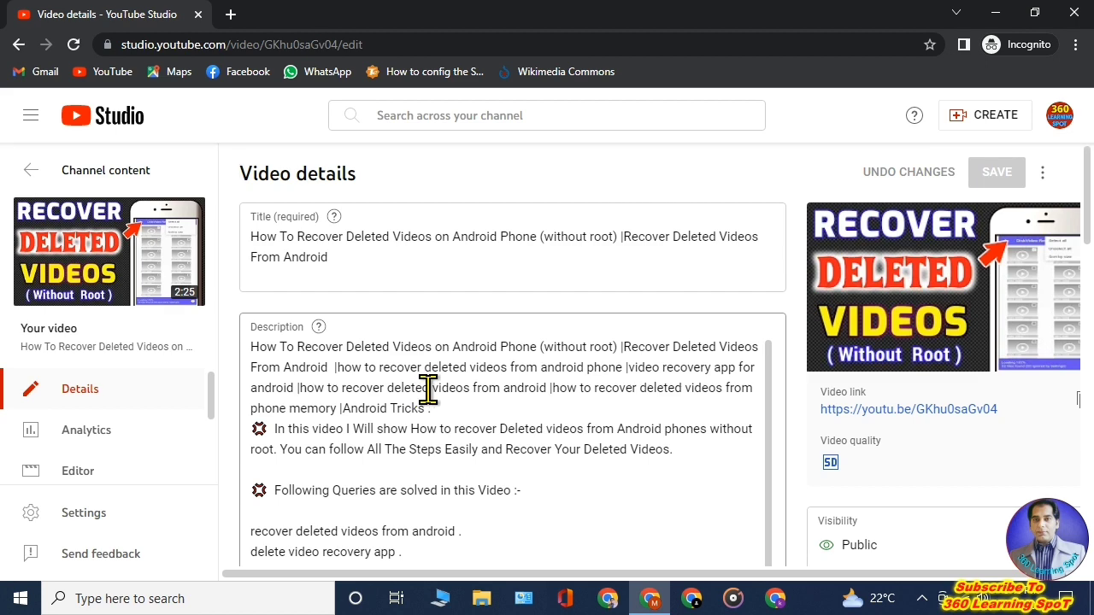
scroll(620, 376, "down", 10)
scroll(624, 391, "up", 3)
scroll(618, 374, "down", 3)
scroll(621, 369, "down", 3)
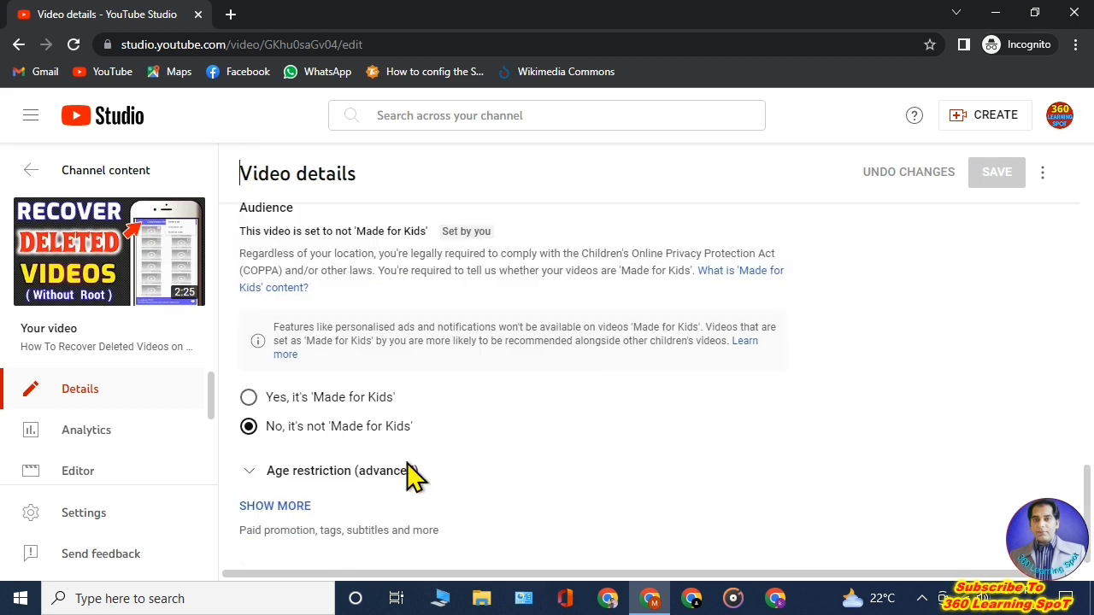
left_click(255, 508)
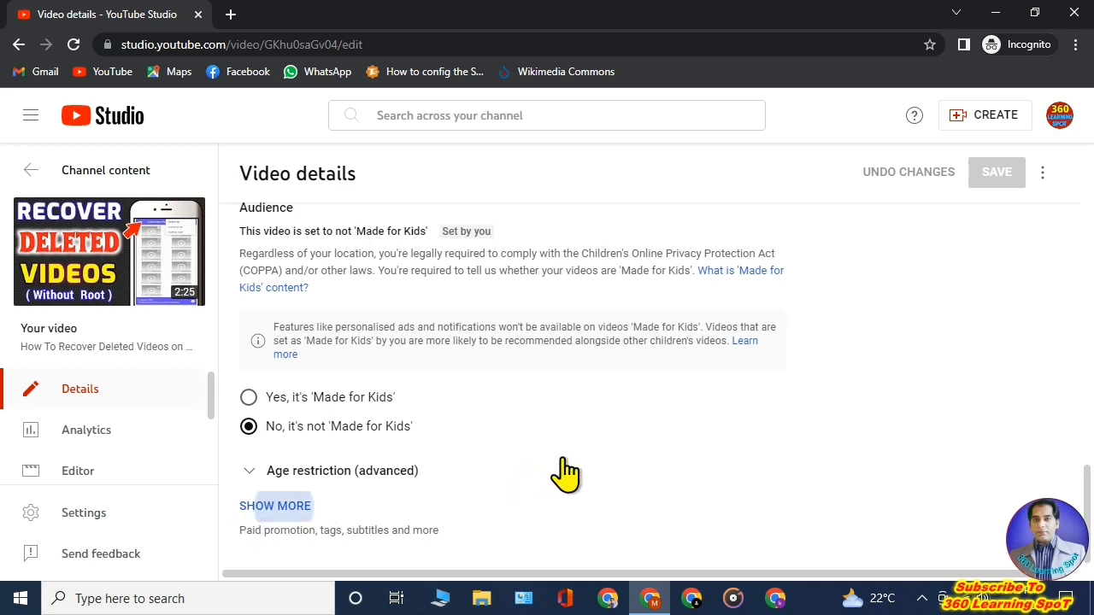
scroll(573, 453, "down", 4)
scroll(556, 441, "up", 4)
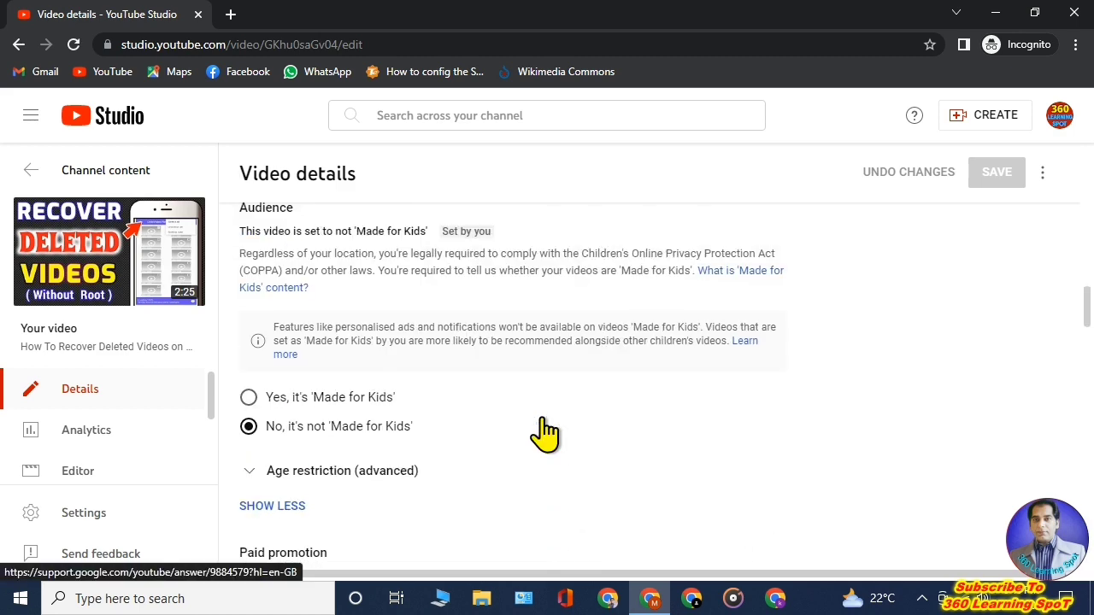
scroll(542, 434, "down", 10)
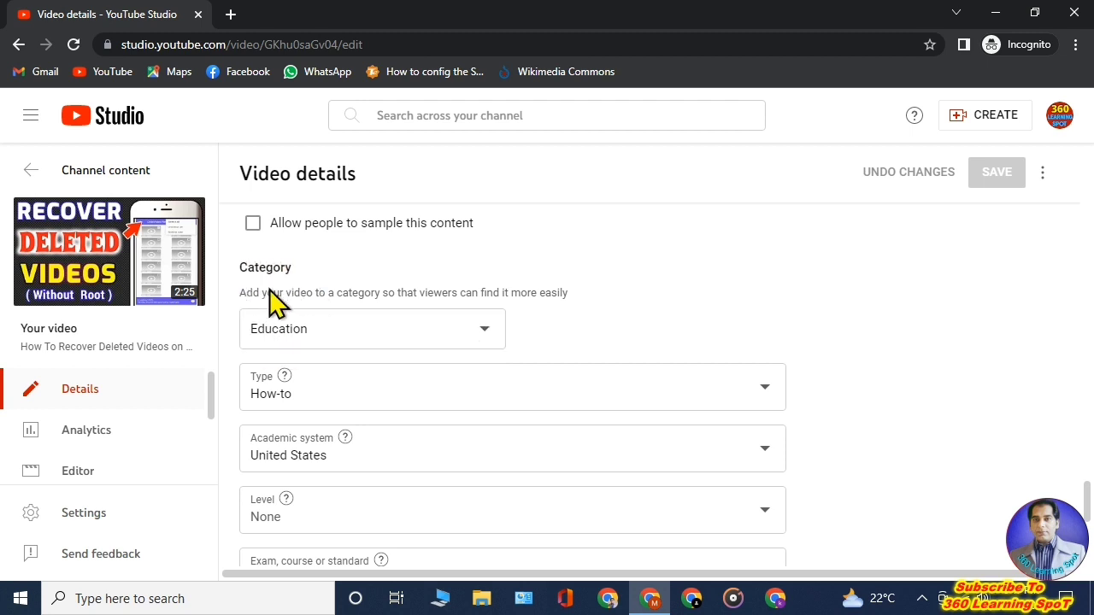
left_click(483, 334)
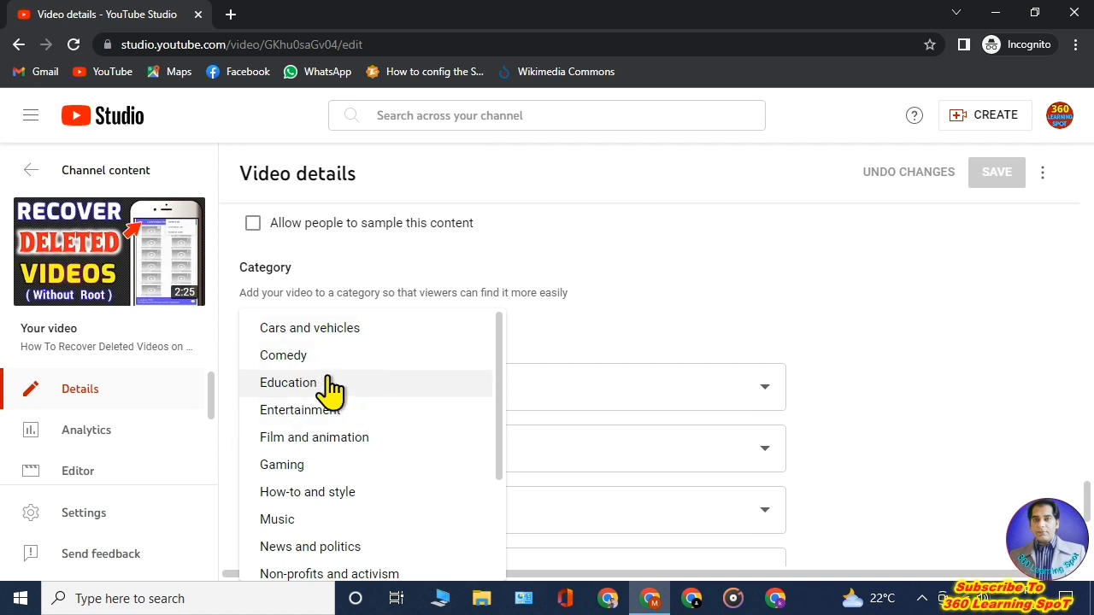
left_click(334, 492)
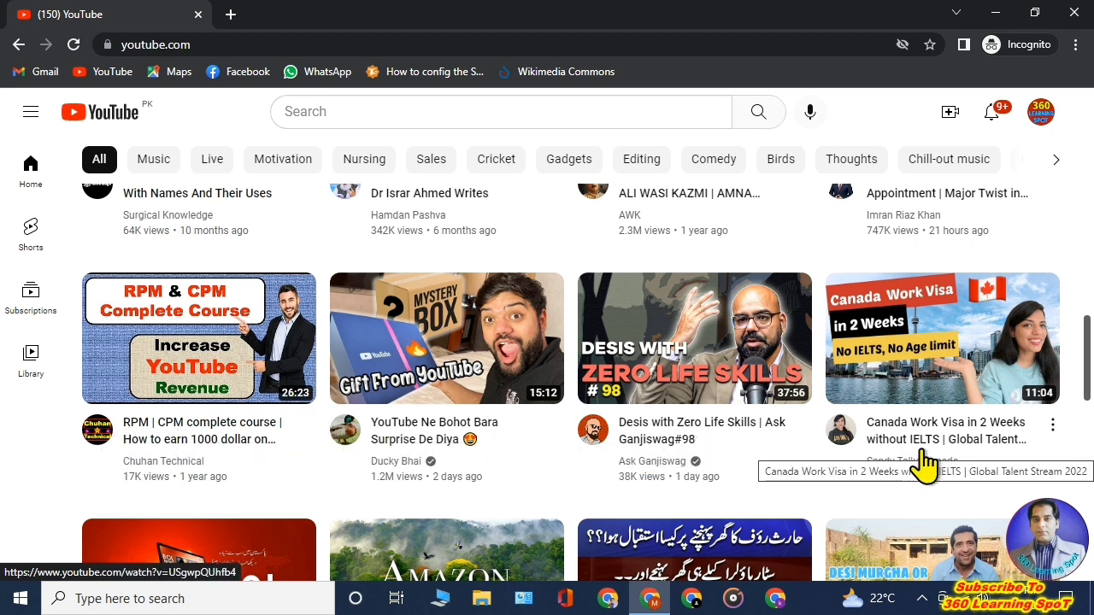
scroll(926, 466, "down", 1)
scroll(908, 525, "down", 1)
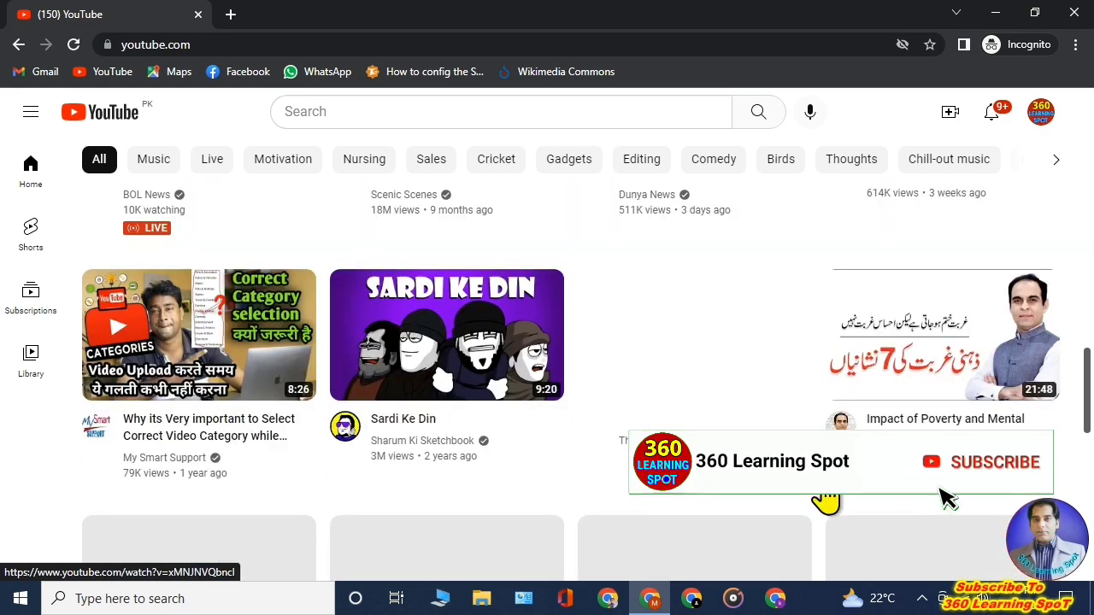
scroll(908, 526, "down", 3)
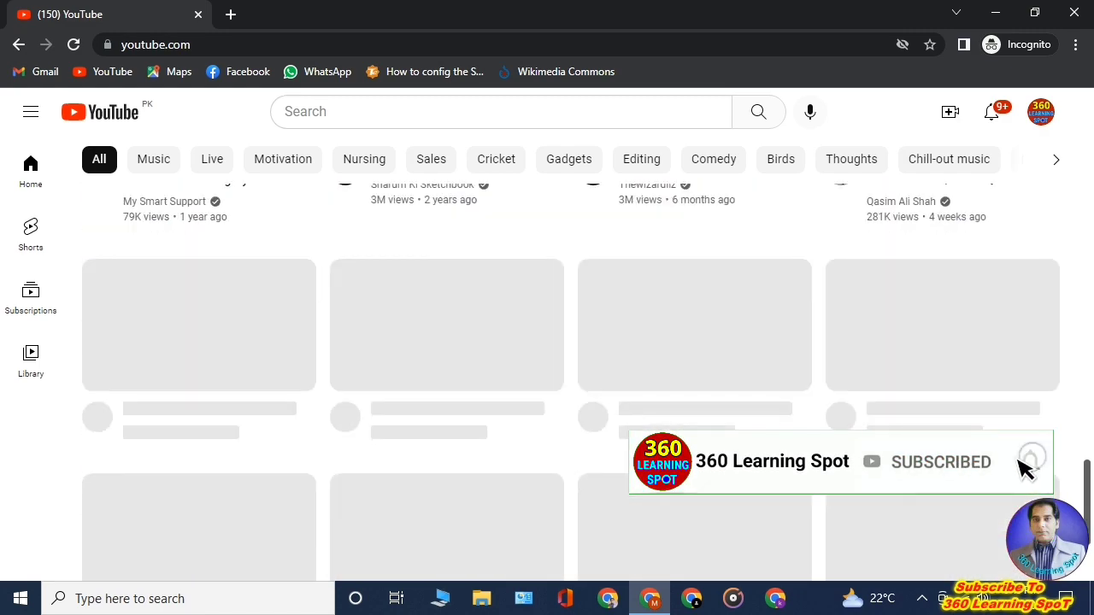
scroll(908, 525, "up", 4)
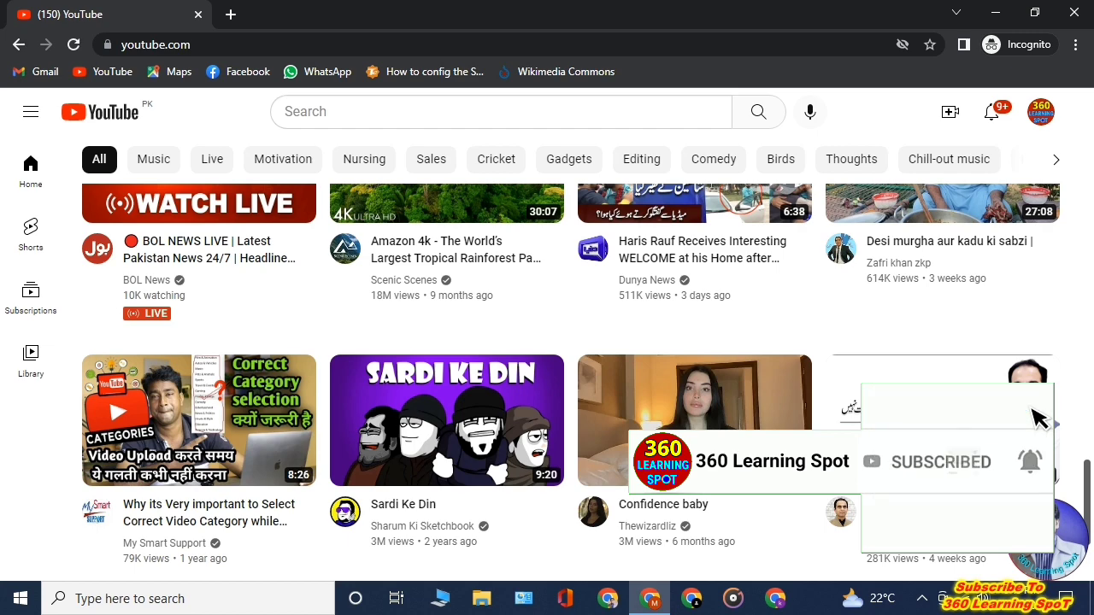
scroll(1036, 418, "down", 3)
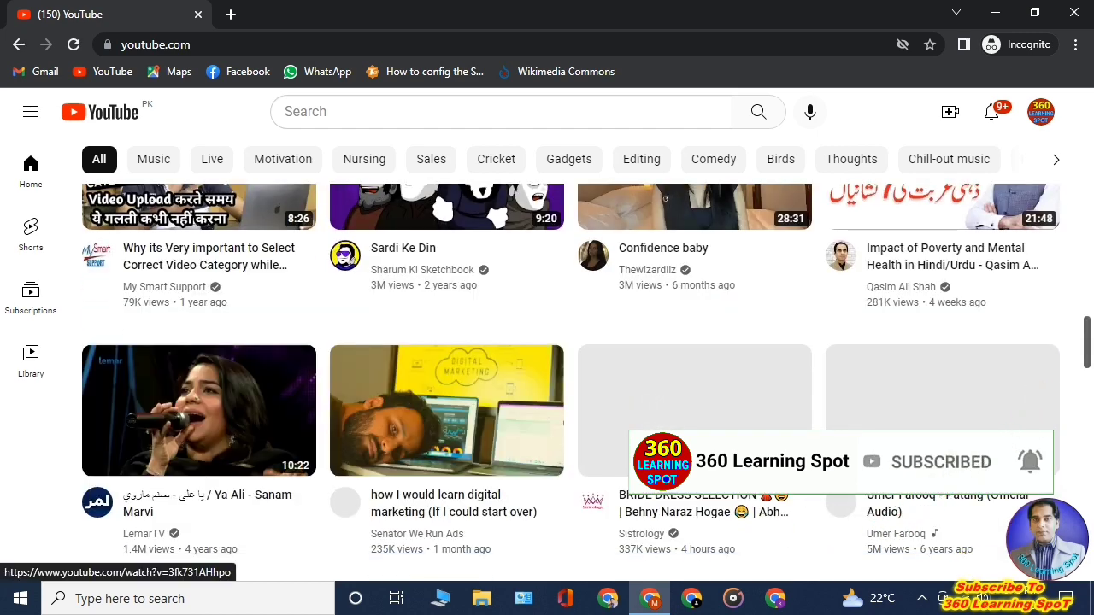